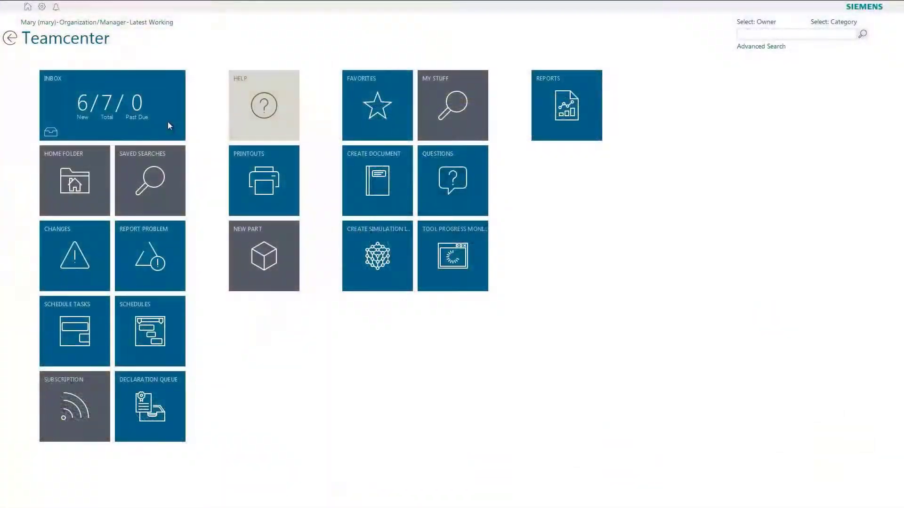
Open the inbox's Prepare Change task and its target change notice ECN-000008
{"action": "left_click", "coordinate": [170, 125]}
{"action": "left_click", "coordinate": [147, 127]}
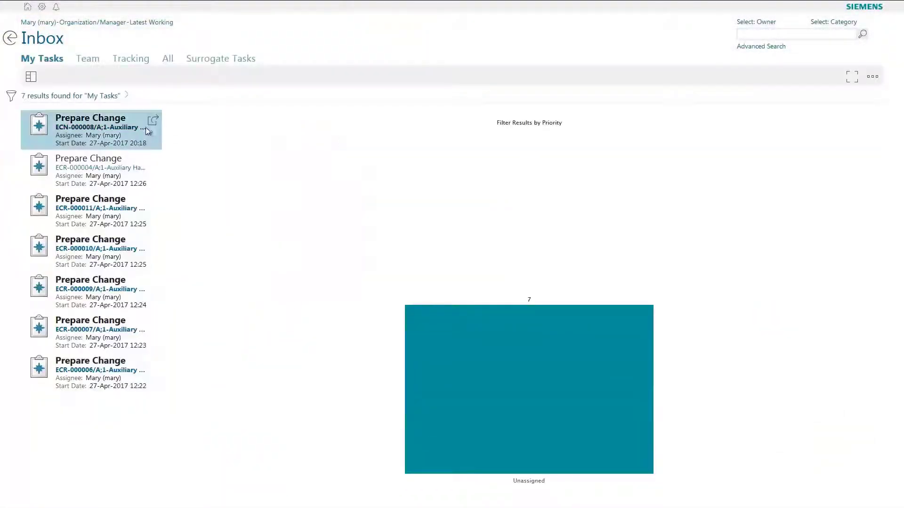
{"action": "left_click", "coordinate": [153, 124]}
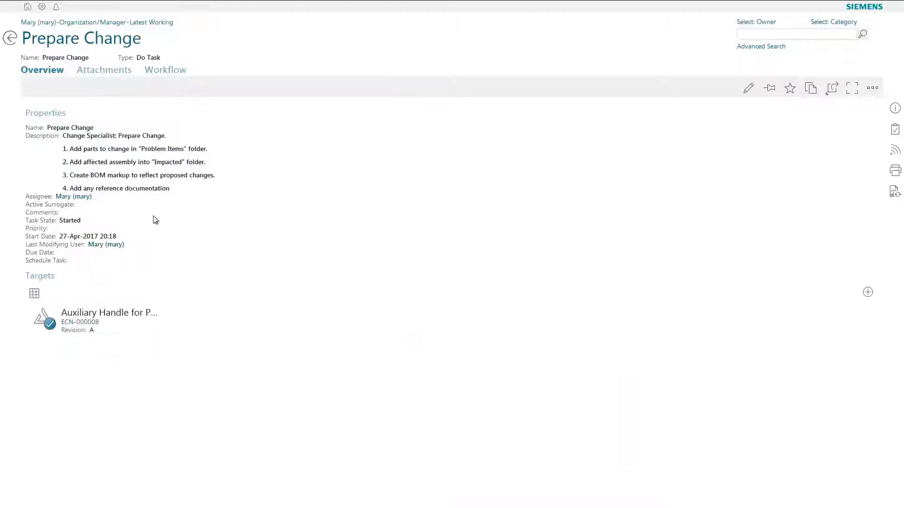
{"action": "mouse_move", "coordinate": [104, 321]}
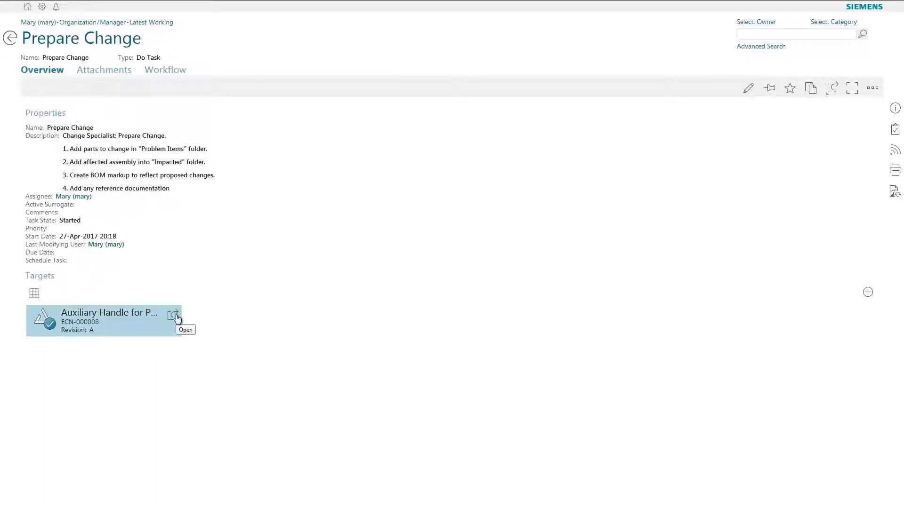
{"action": "left_click", "coordinate": [174, 317]}
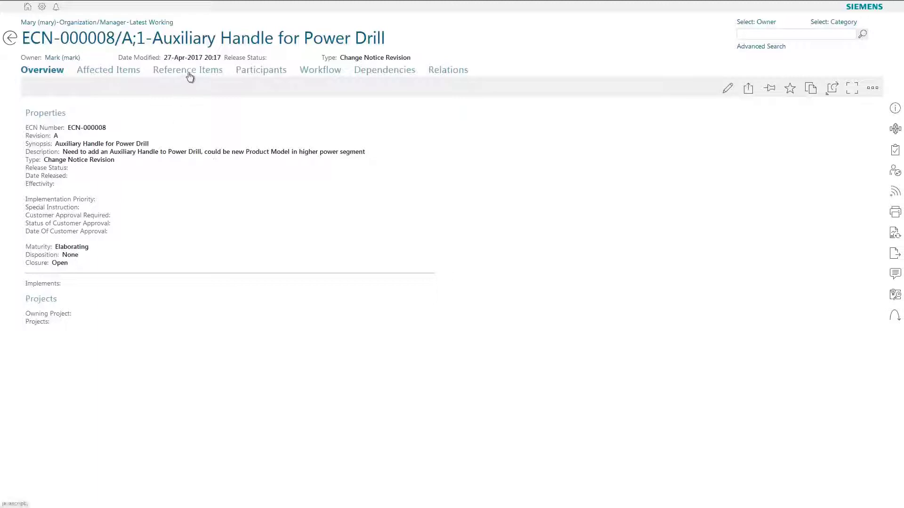
View the Aux_handle_Spec PDF from ECN-000008's reference items, then go back
{"action": "left_click", "coordinate": [105, 187]}
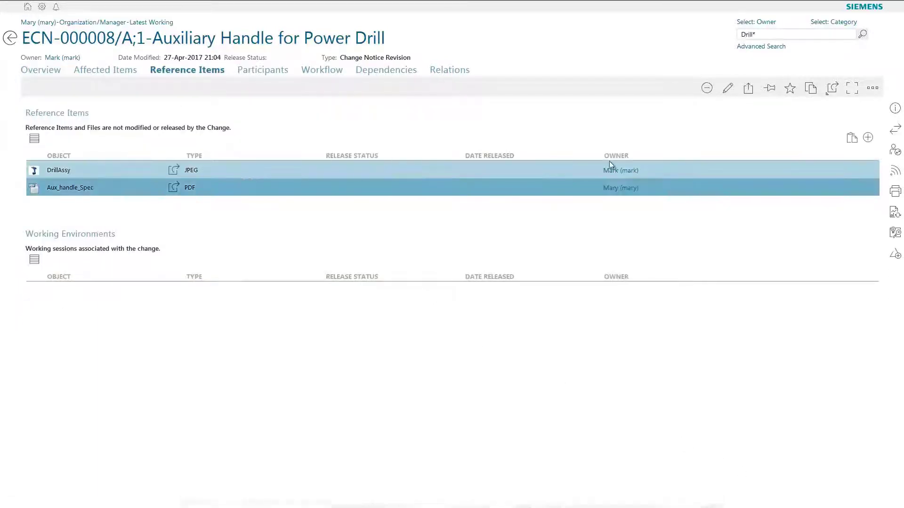
{"action": "left_click", "coordinate": [833, 88]}
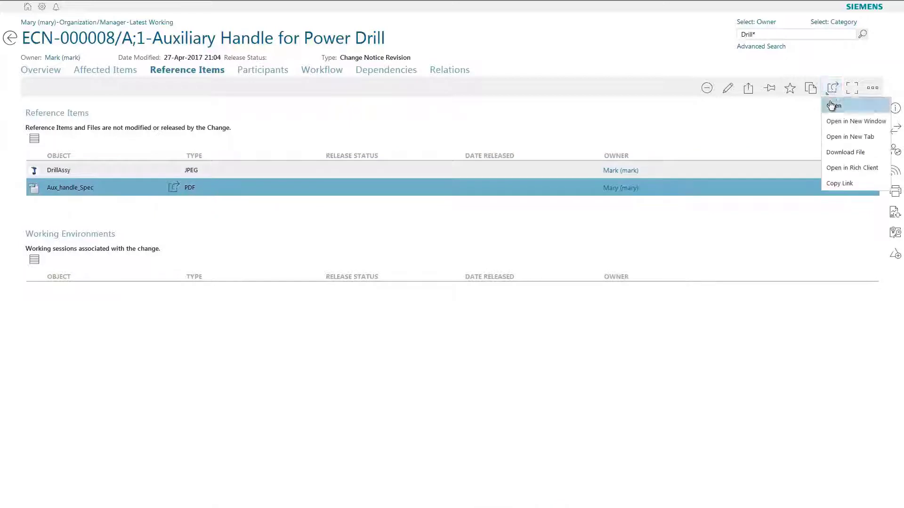
{"action": "left_click", "coordinate": [833, 105]}
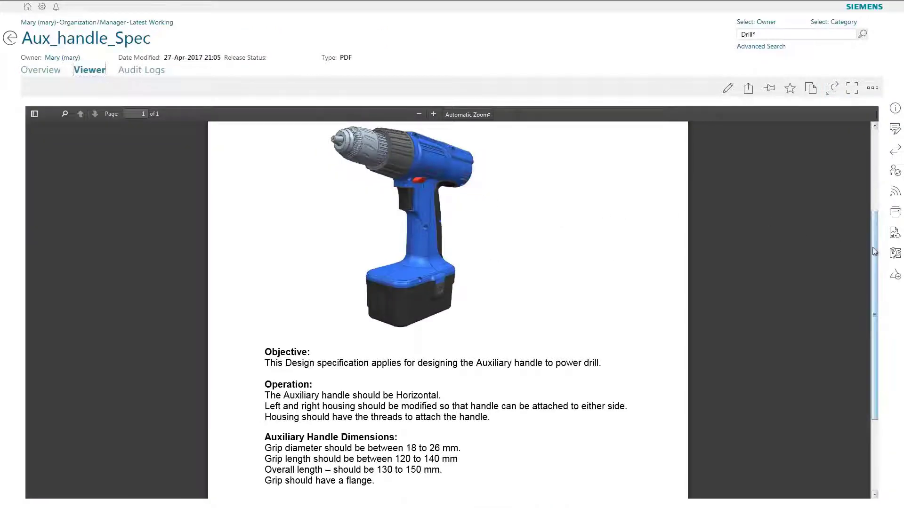
{"action": "scroll", "coordinate": [878, 276], "scroll_direction": "down", "scroll_amount": 2}
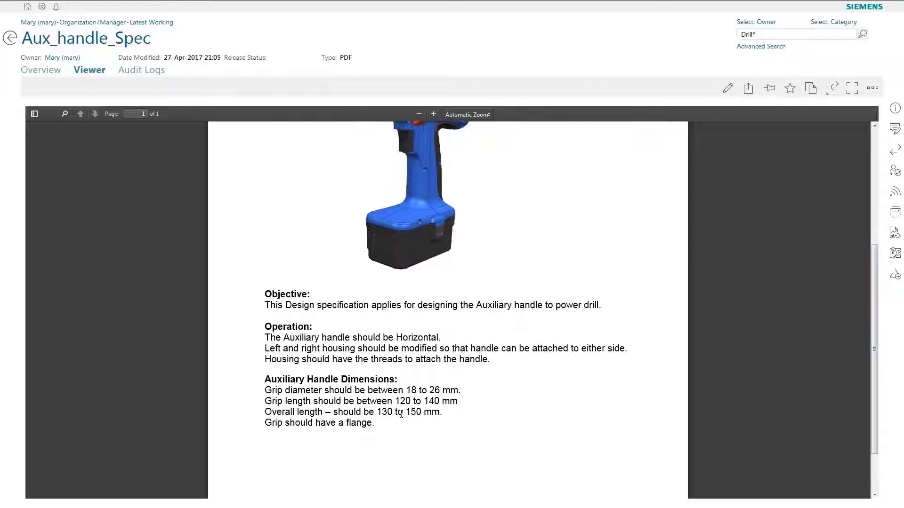
{"action": "left_click_drag", "start_coordinate": [876, 386], "coordinate": [870, 289]}
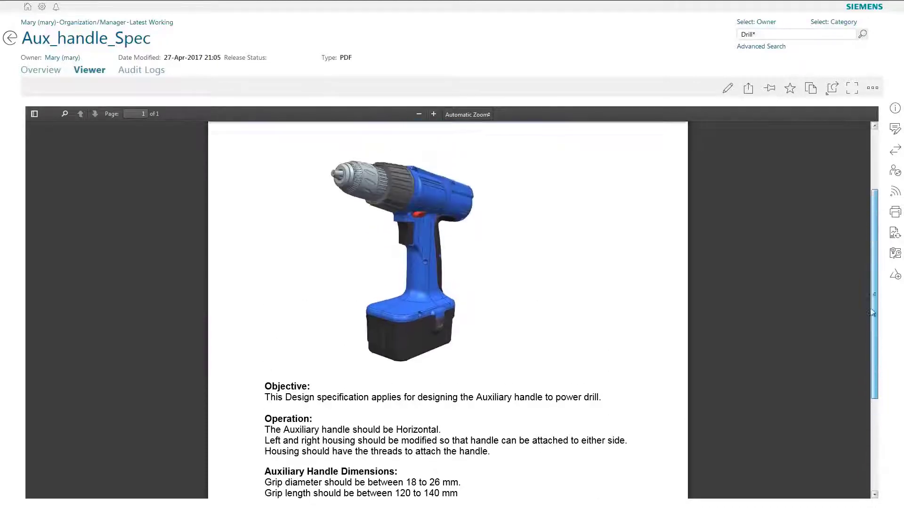
{"action": "left_click", "coordinate": [9, 39]}
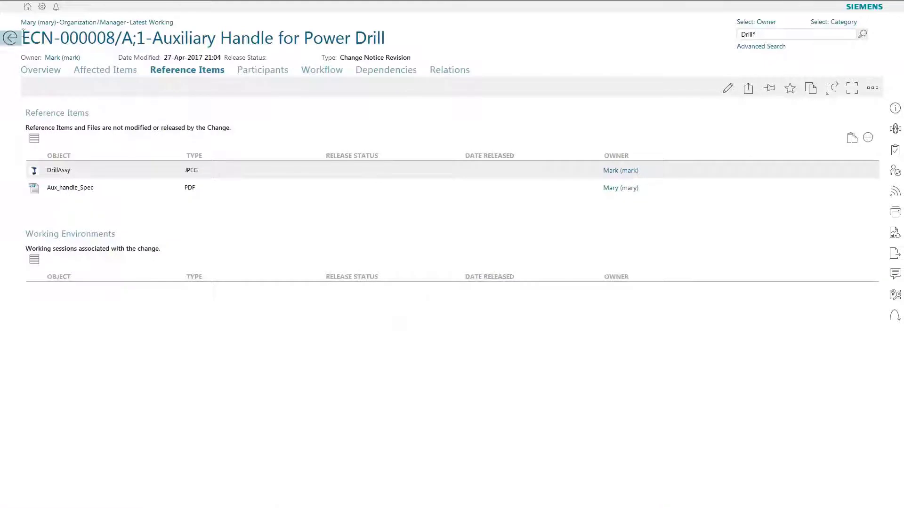
Complete ECN-000008's Prepare Change workflow task, commenting that the handle spec is attached
{"action": "left_click", "coordinate": [310, 70]}
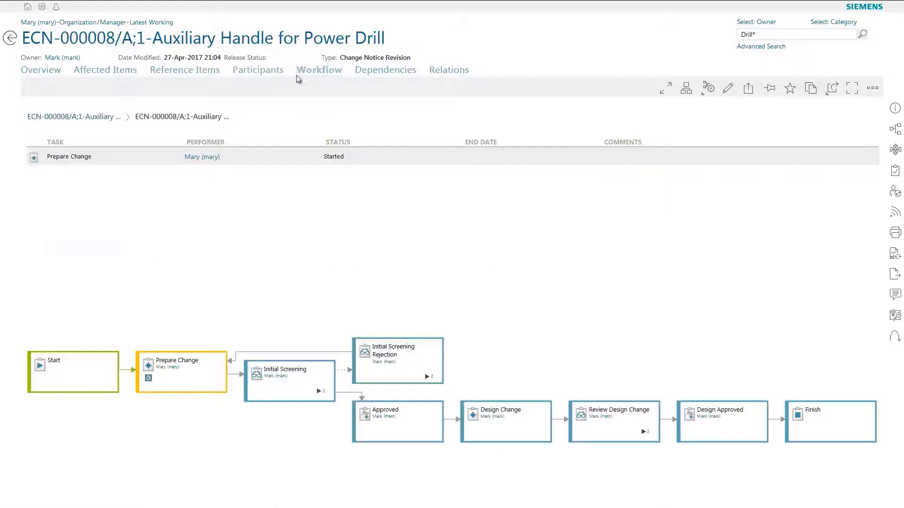
{"action": "left_click", "coordinate": [196, 363]}
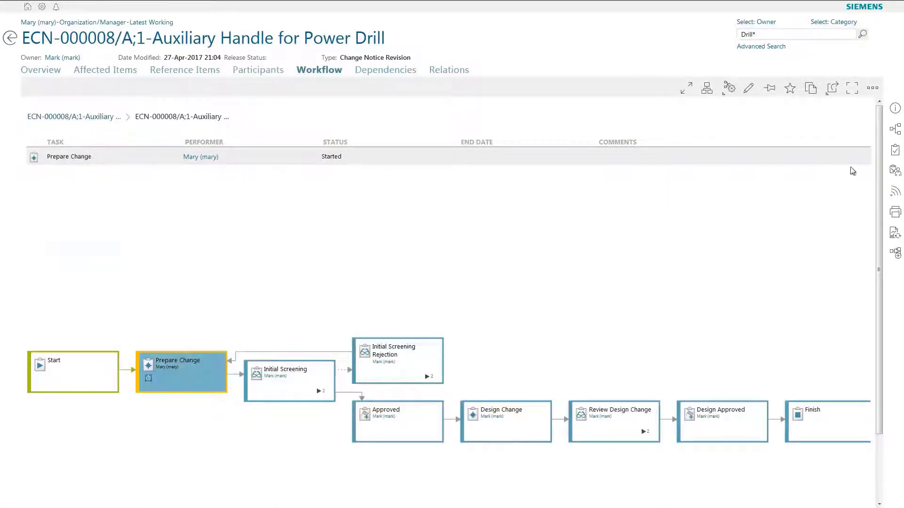
{"action": "left_click", "coordinate": [895, 150]}
{"action": "left_click", "coordinate": [787, 237]}
{"action": "type", "text": "A"}
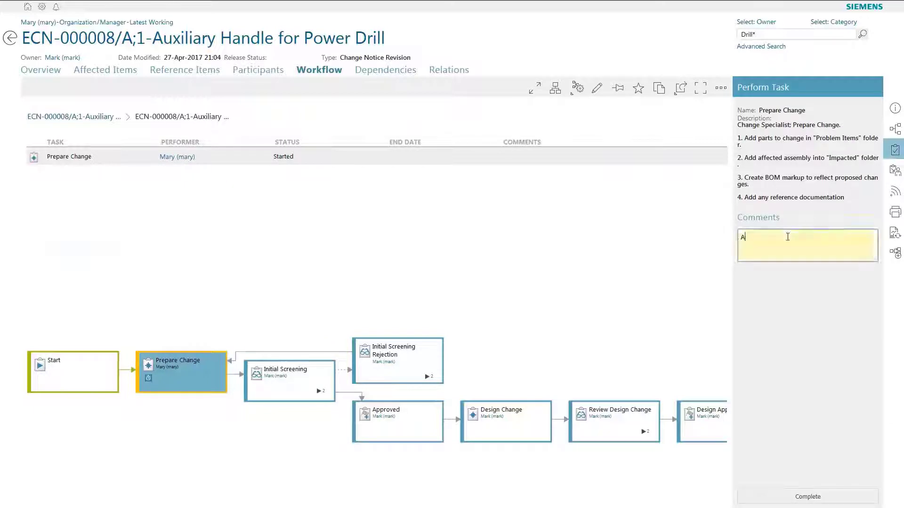
{"action": "type", "text": "uxiliary Handle Spec attached. Proceed with Change."}
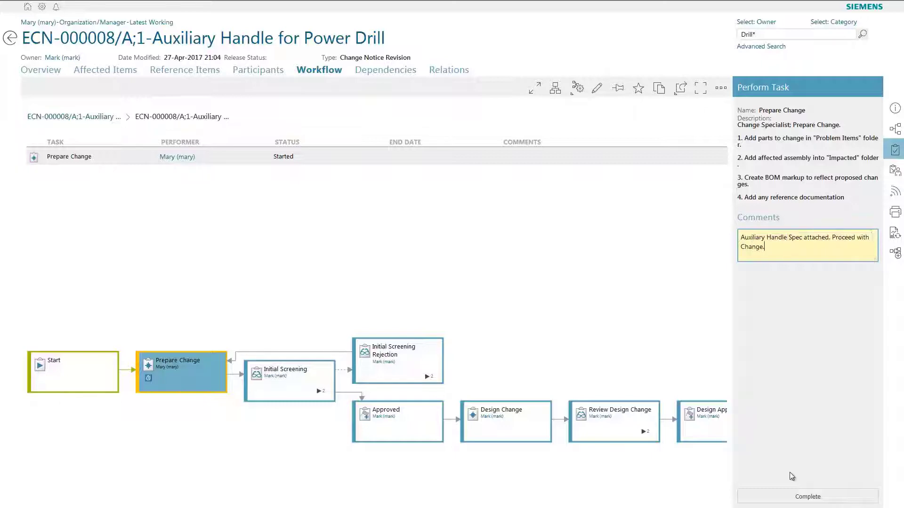
{"action": "left_click", "coordinate": [796, 496]}
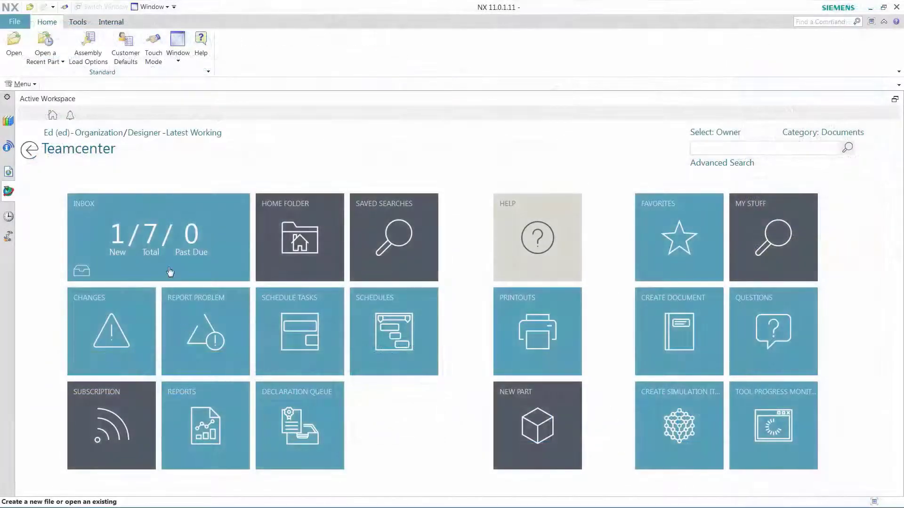
Open the Design Change task's target ECR-000021 and display its workflow diagram
{"action": "left_click", "coordinate": [161, 244]}
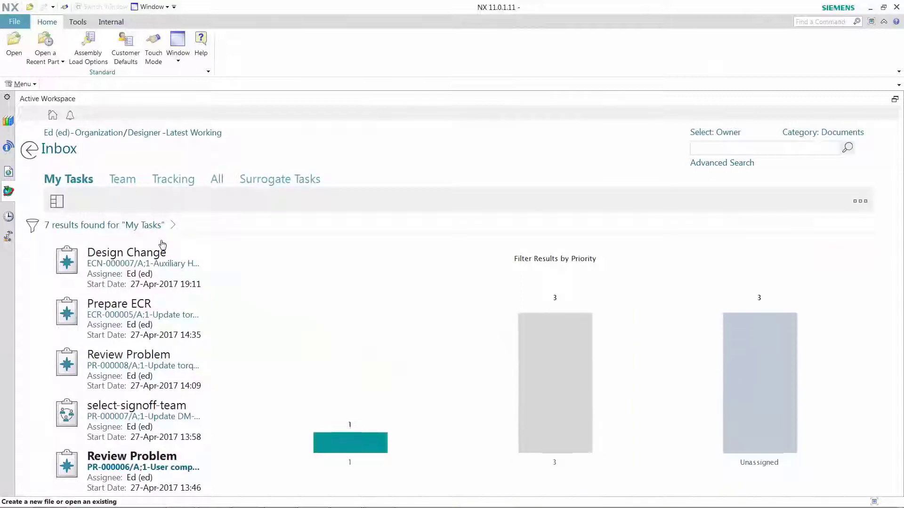
{"action": "left_click", "coordinate": [152, 261]}
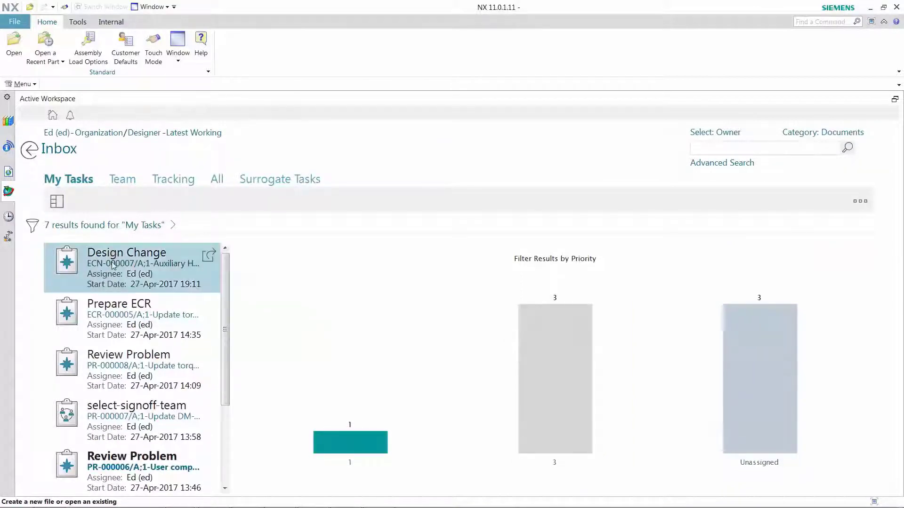
{"action": "left_click", "coordinate": [208, 257]}
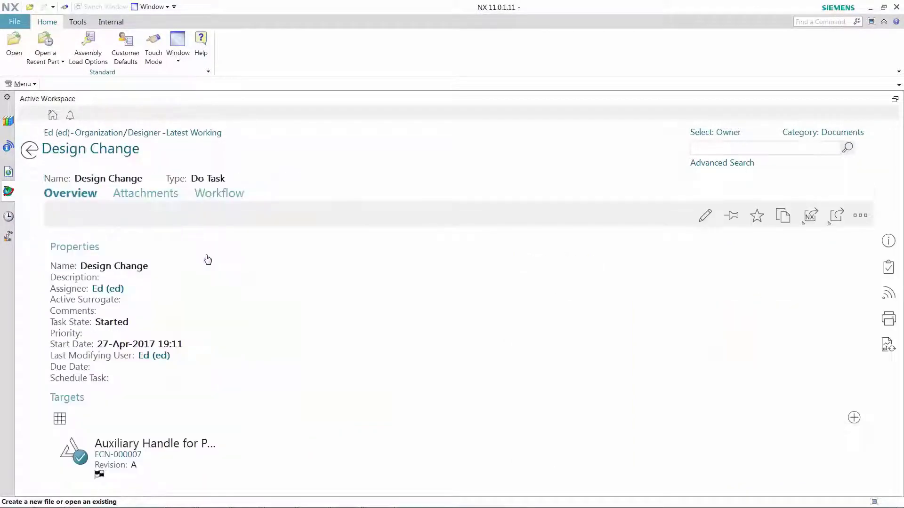
{"action": "left_click", "coordinate": [165, 452]}
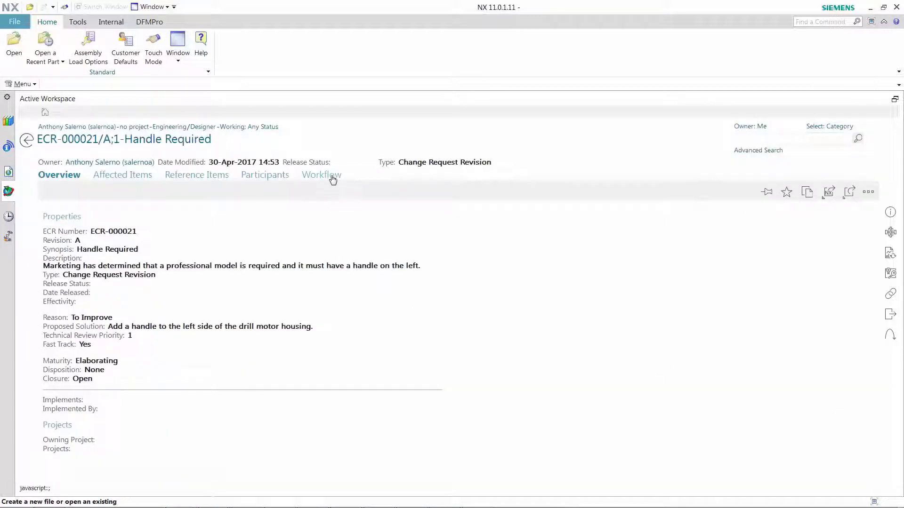
{"action": "left_click", "coordinate": [333, 180]}
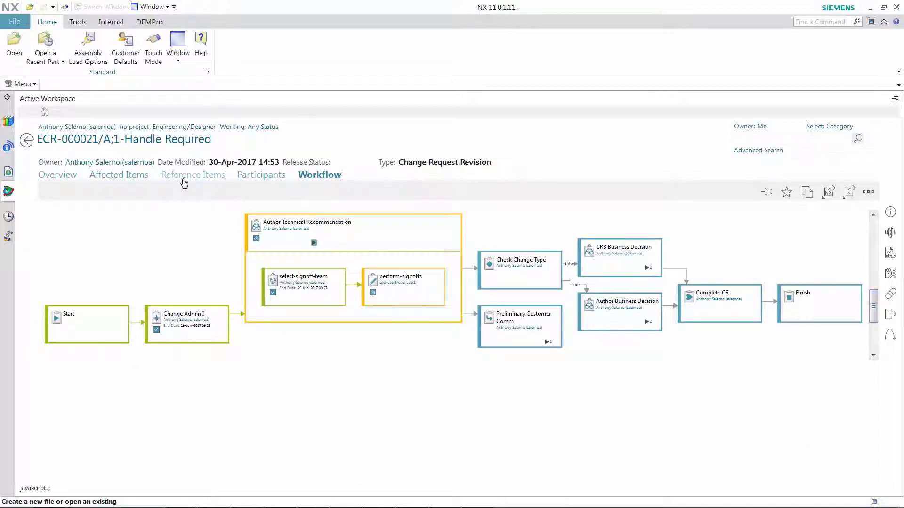
{"action": "left_click", "coordinate": [183, 176]}
{"action": "left_click", "coordinate": [75, 278]}
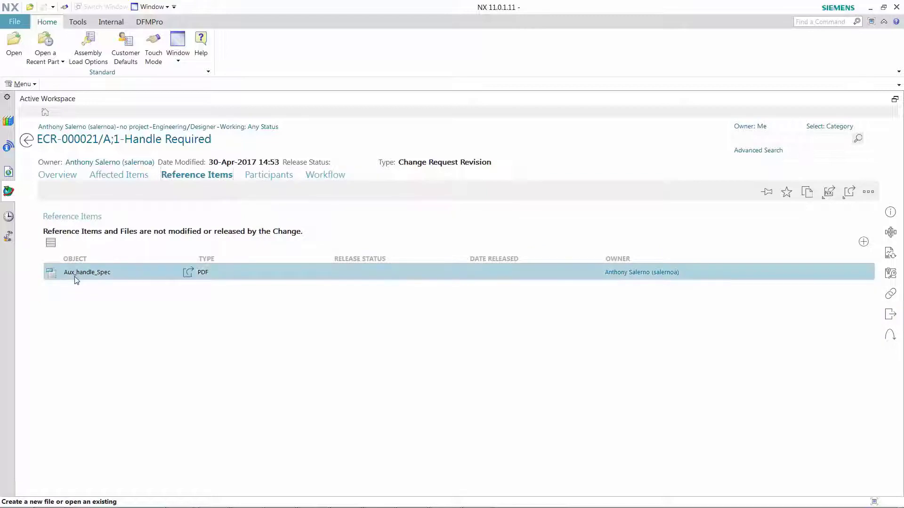
{"action": "left_click", "coordinate": [190, 275]}
{"action": "left_click_drag", "start_coordinate": [804, 191], "coordinate": [804, 385]}
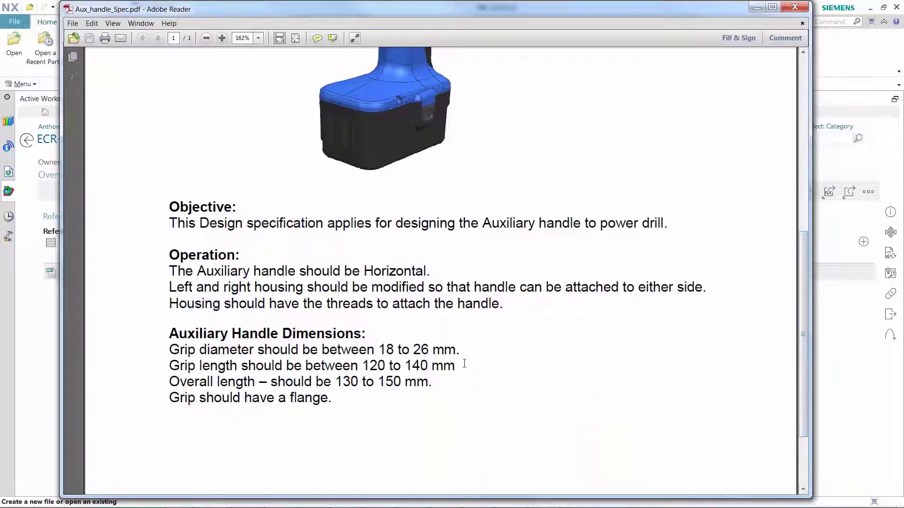
{"action": "left_click_drag", "start_coordinate": [457, 366], "coordinate": [333, 361]}
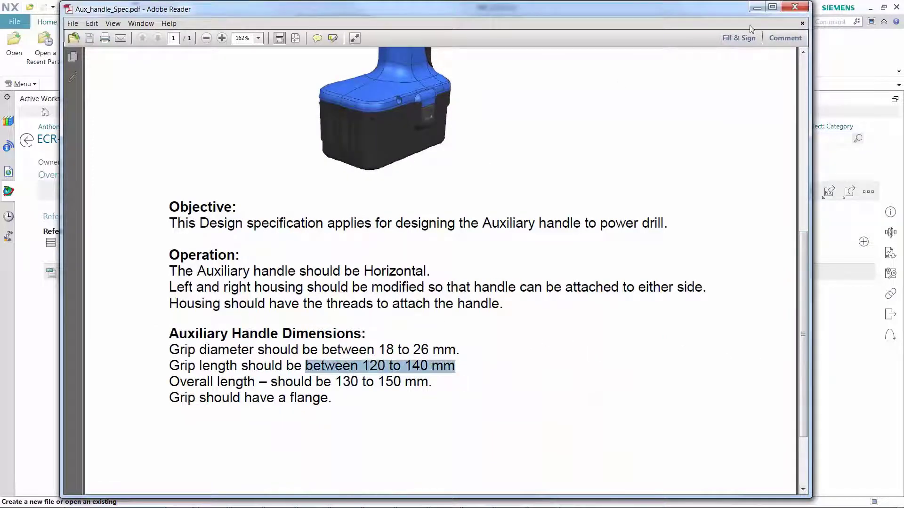
{"action": "left_click", "coordinate": [794, 8]}
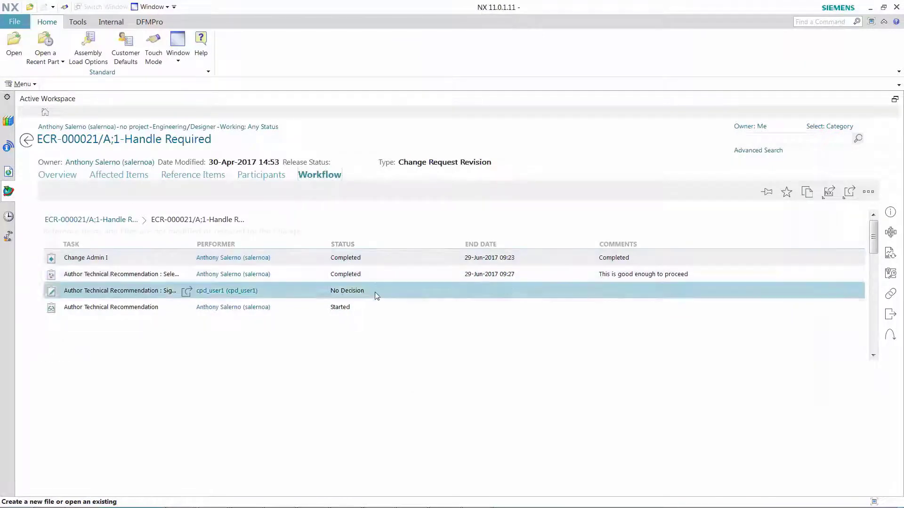
Open ECR-000021's affected item DR_drill_assy in NX and orbit to inspect it
{"action": "left_click", "coordinate": [193, 175]}
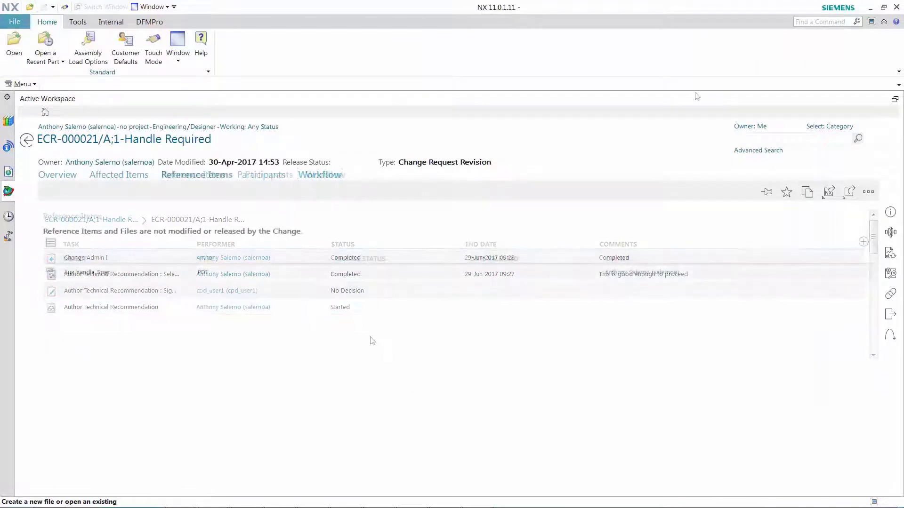
{"action": "left_click", "coordinate": [133, 177]}
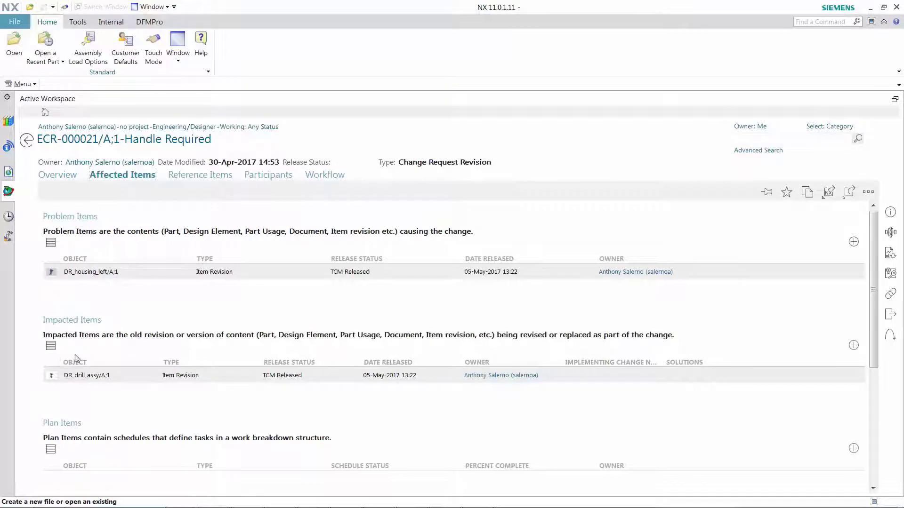
{"action": "left_click", "coordinate": [91, 378]}
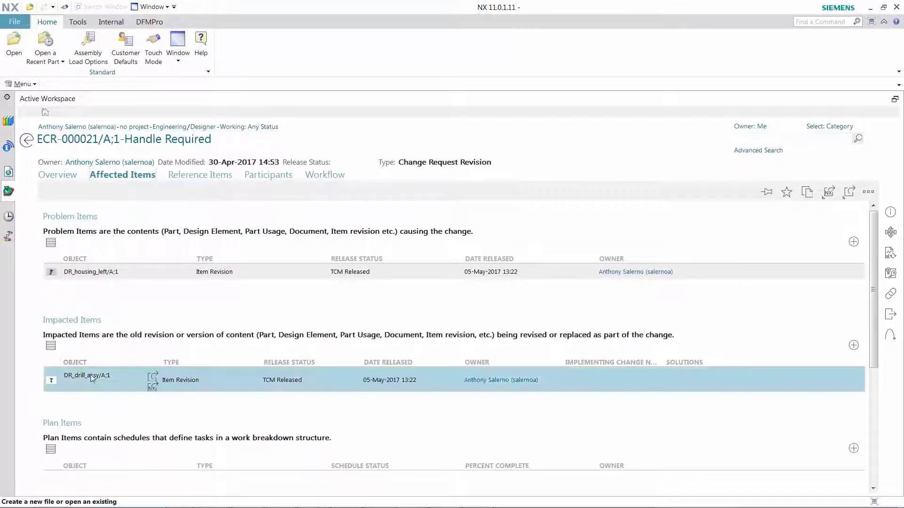
{"action": "left_click", "coordinate": [152, 386]}
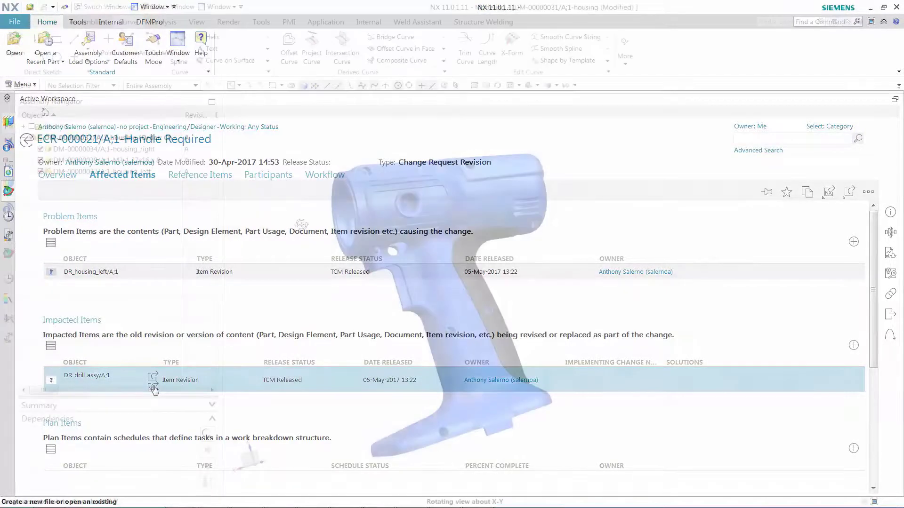
{"action": "mouse_move", "coordinate": [302, 227]}
{"action": "middle_mouse_down"}
{"action": "mouse_move", "coordinate": [376, 217]}
{"action": "mouse_move", "coordinate": [318, 212]}
{"action": "middle_mouse_up"}
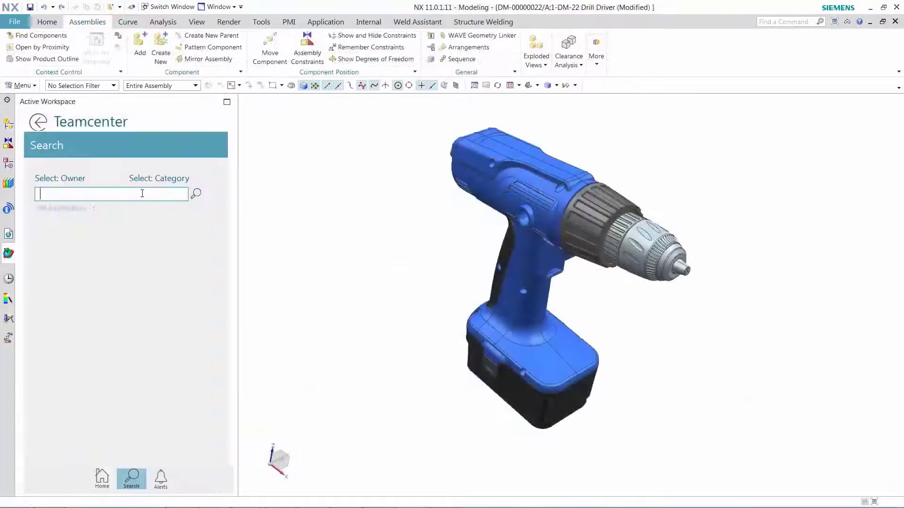
{"action": "type", "text": "DM*491*"}
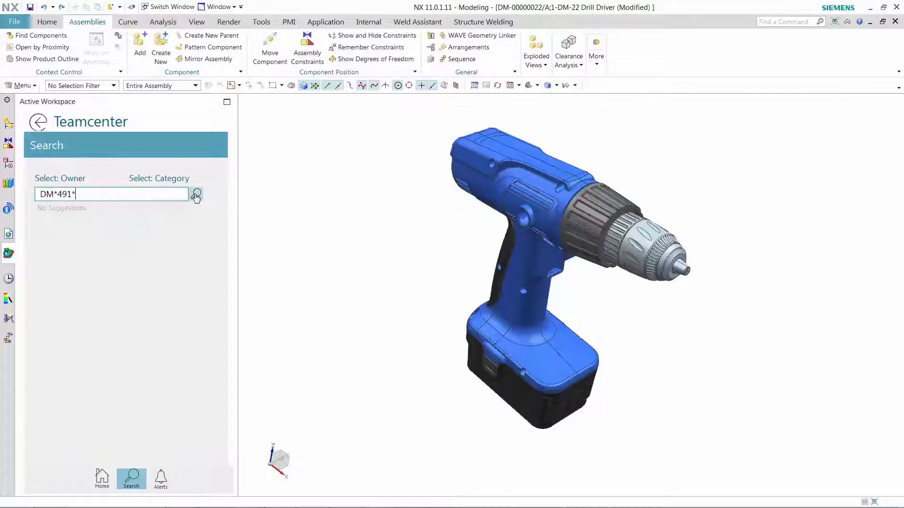
Find handle DM-491 via a DM*491* search and Touch Align it onto the drill housing
{"action": "key", "text": "Return"}
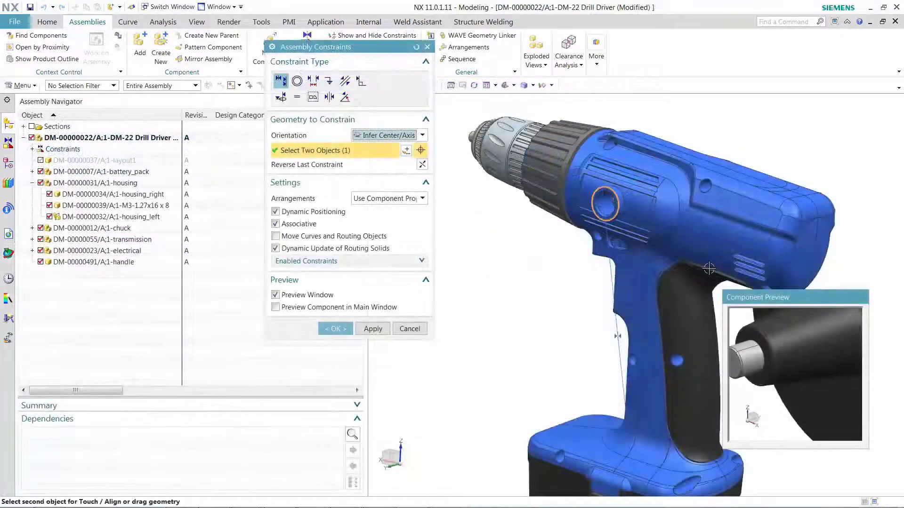
{"action": "left_click", "coordinate": [747, 374]}
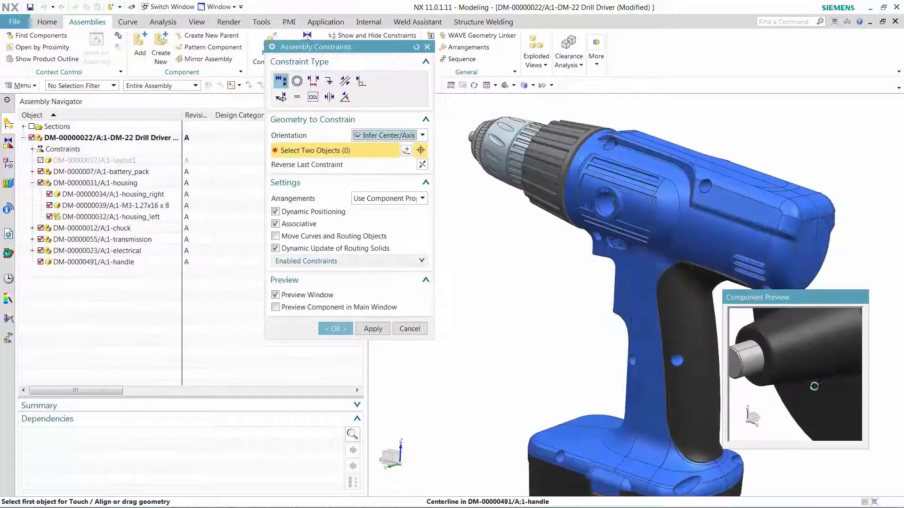
{"action": "left_click", "coordinate": [334, 328]}
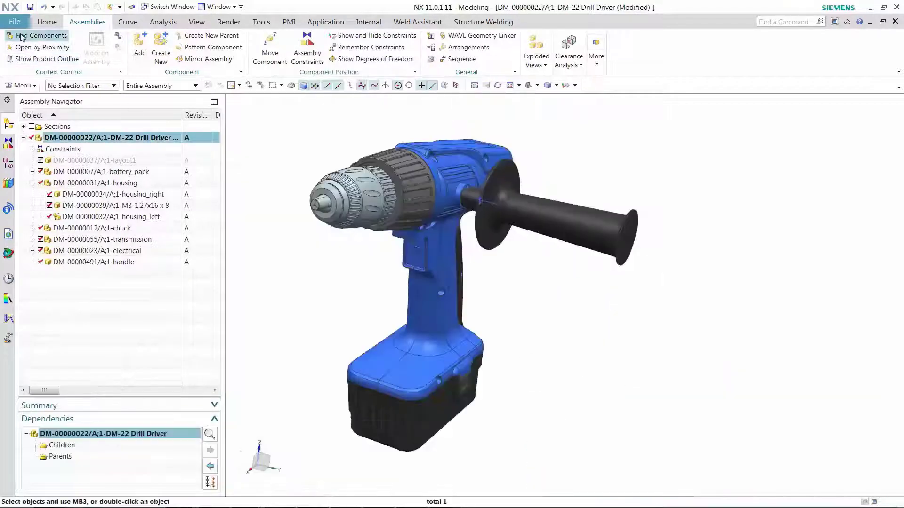
Submit the DM-22 drill assembly to the ChangeNoticeRevision workflow and show the Active Workspace home
{"action": "left_click", "coordinate": [13, 23]}
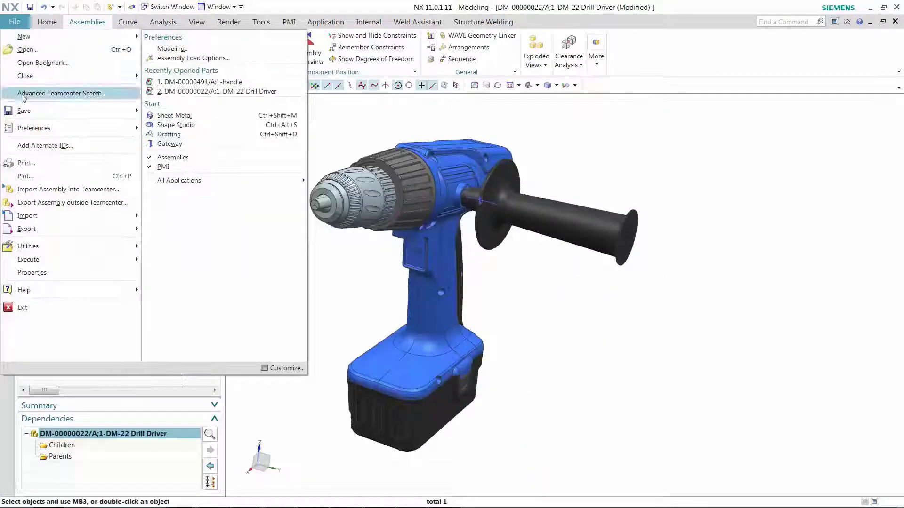
{"action": "mouse_move", "coordinate": [24, 111]}
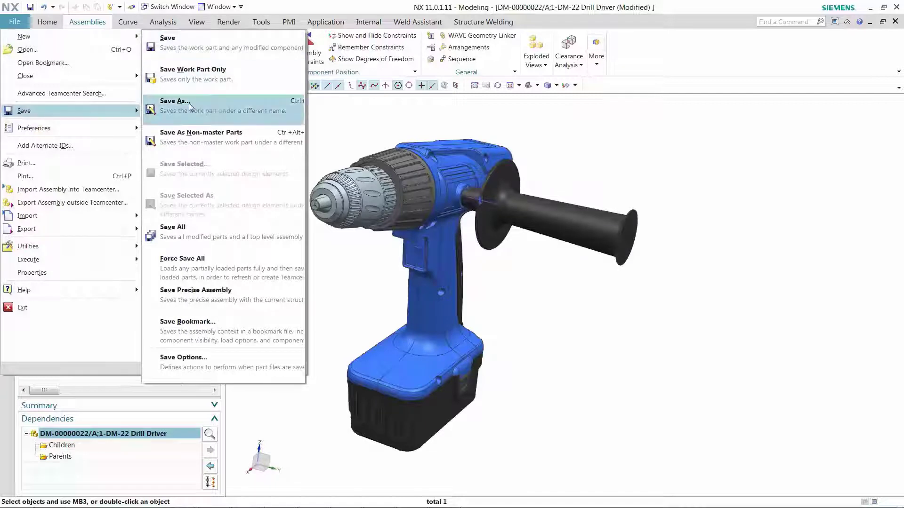
{"action": "key", "text": "Escape"}
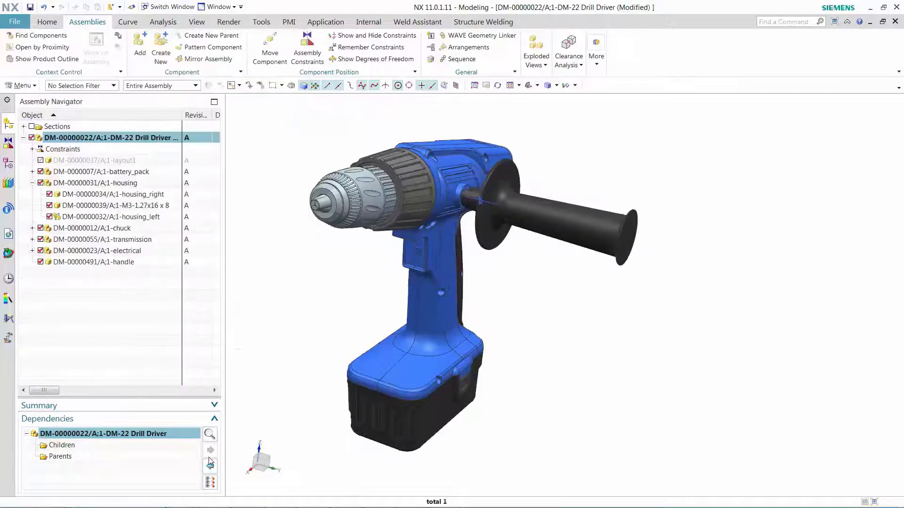
{"action": "right_click", "coordinate": [148, 138]}
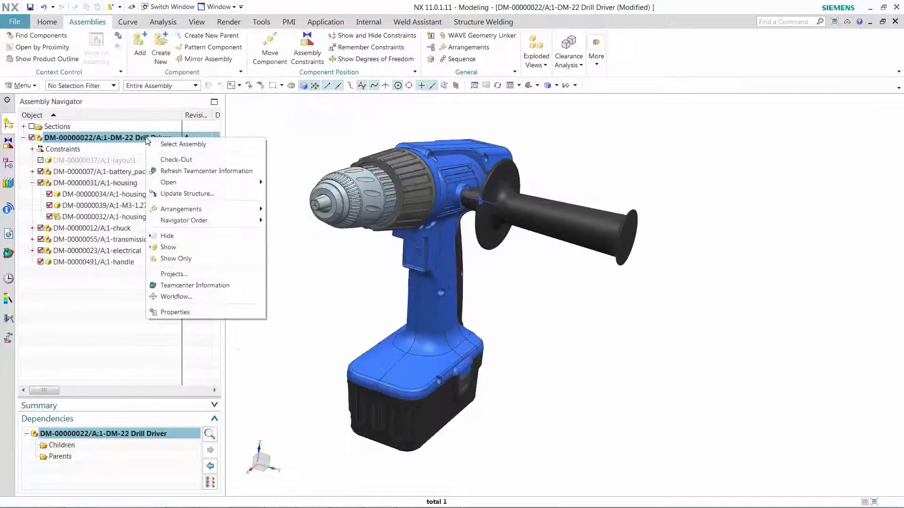
{"action": "left_click", "coordinate": [176, 297]}
{"action": "left_click", "coordinate": [367, 155]}
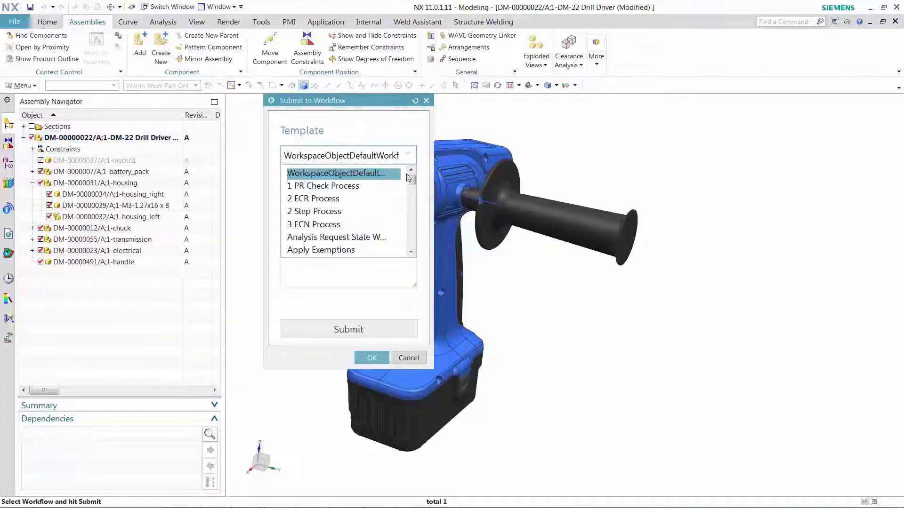
{"action": "scroll", "coordinate": [368, 212], "scroll_direction": "down", "scroll_amount": 3}
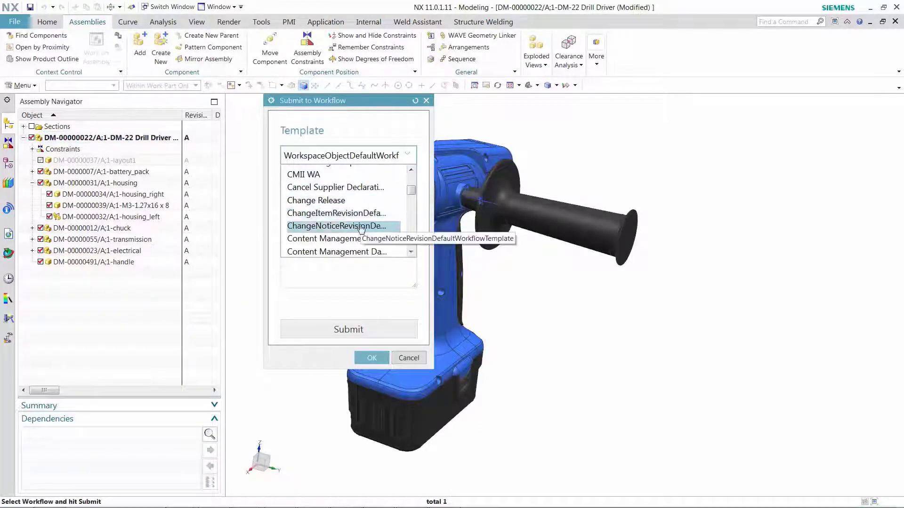
{"action": "left_click", "coordinate": [361, 227]}
{"action": "left_click", "coordinate": [320, 333]}
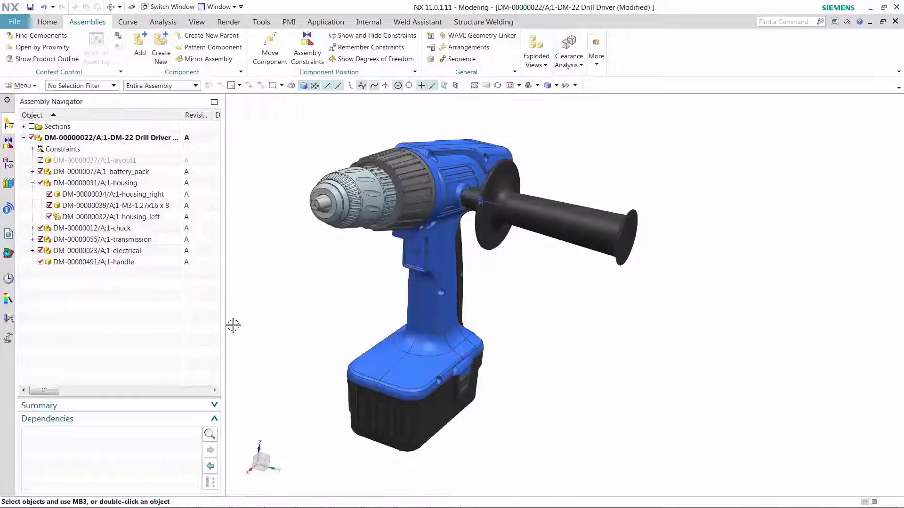
{"action": "left_click", "coordinate": [8, 254]}
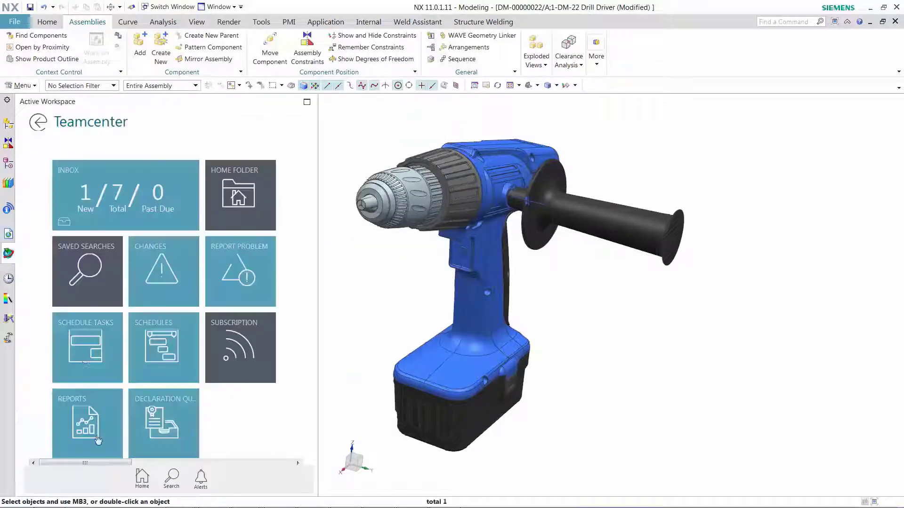
Open Ed's ECN-000007 Design Change task and comment that the change is made and requirements satisfied
{"action": "left_click", "coordinate": [121, 205]}
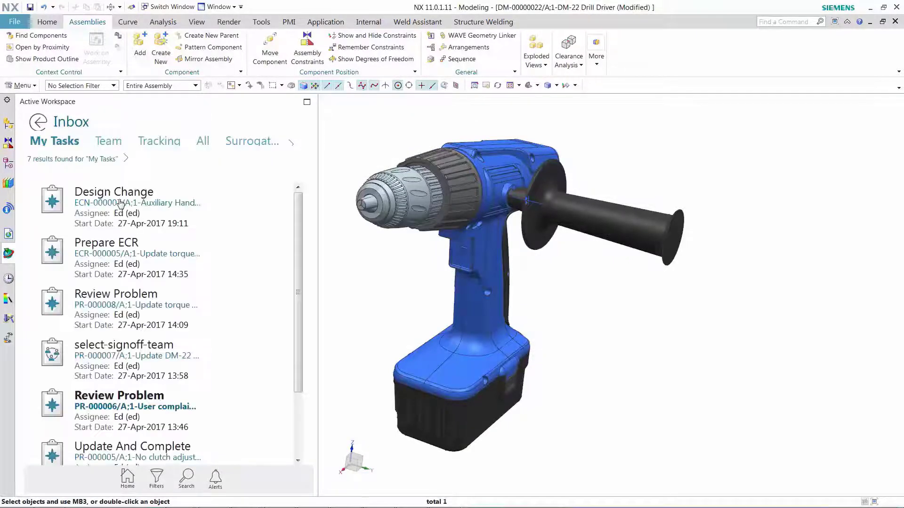
{"action": "left_click", "coordinate": [120, 204]}
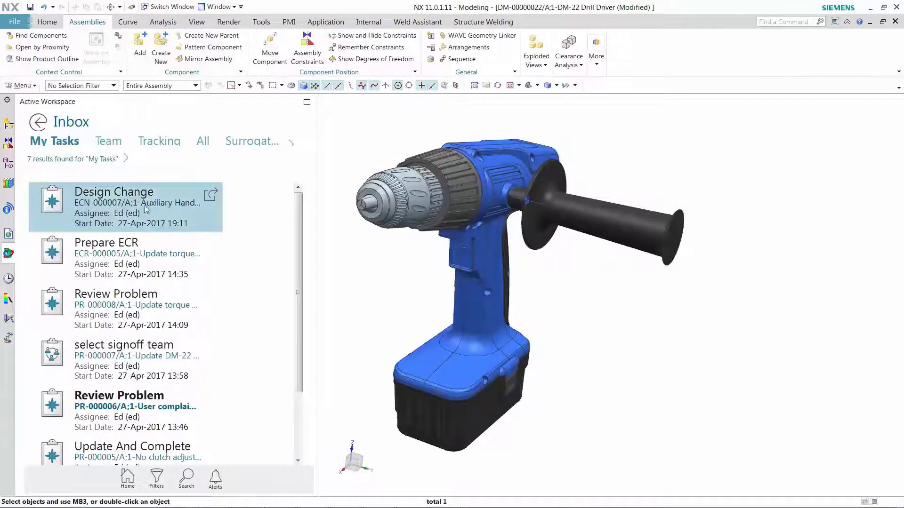
{"action": "left_click", "coordinate": [212, 196]}
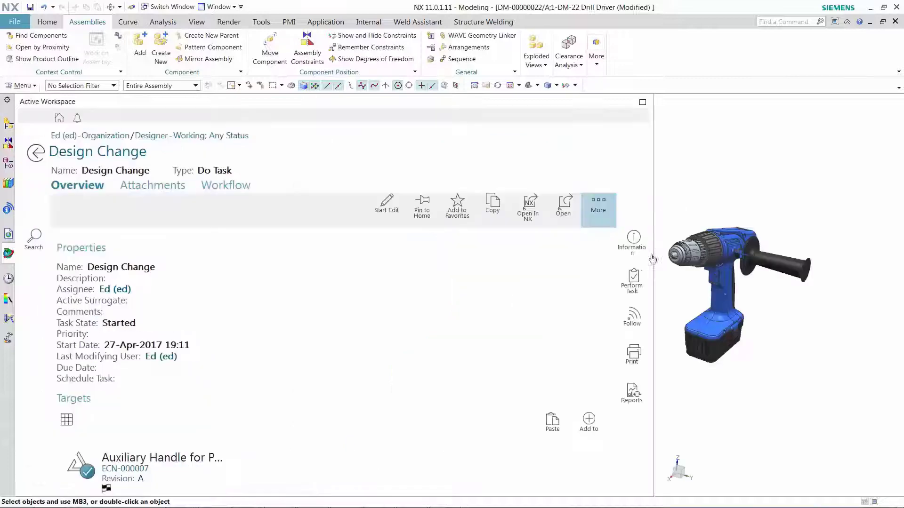
{"action": "left_click", "coordinate": [635, 283]}
{"action": "left_click", "coordinate": [508, 283]}
{"action": "type", "text": "the "}
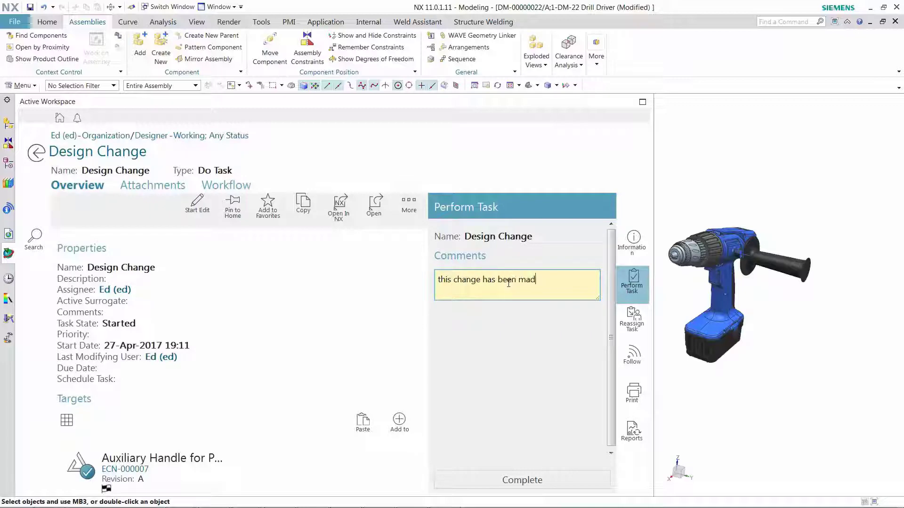
{"action": "type", "text": "requireemnts sat"}
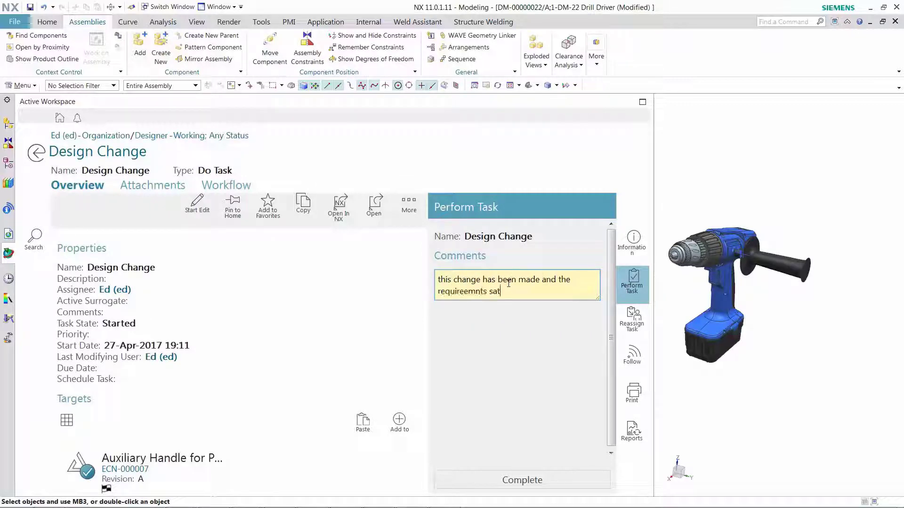
{"action": "type", "text": "isfied."}
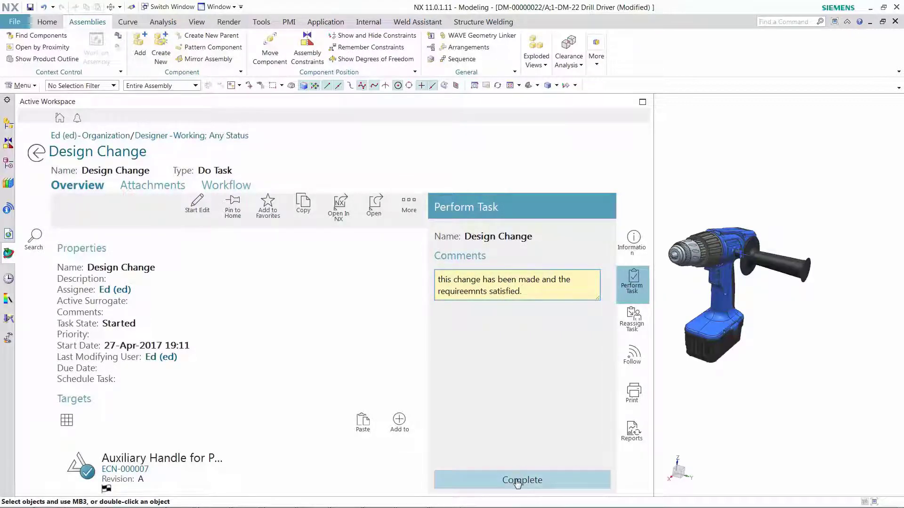